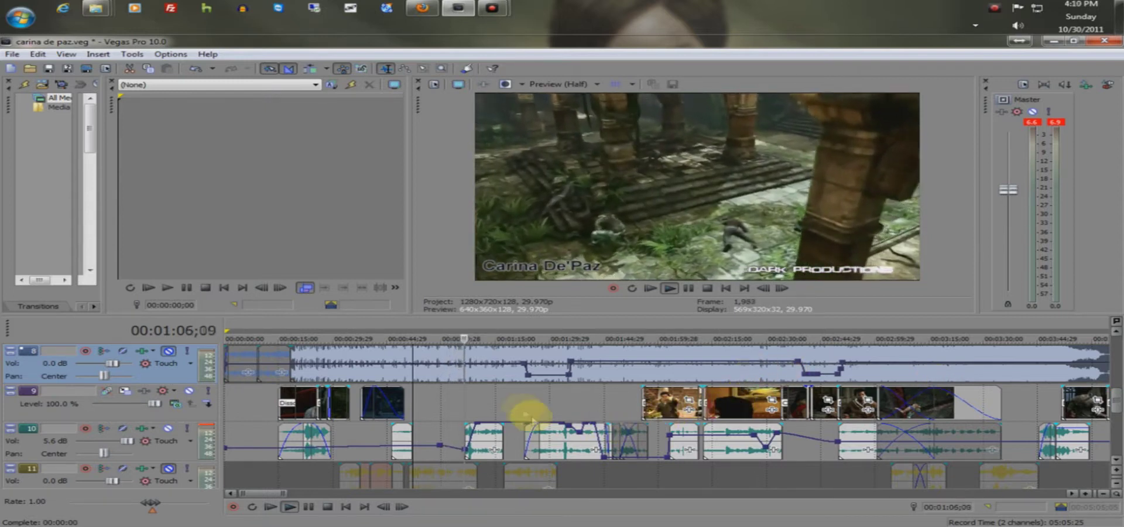
Step: Scrub the playhead forward to about 01:17 and let the layered tracks play
{"action": "left_click_drag", "start_coordinate": [458, 336], "coordinate": [505, 327]}
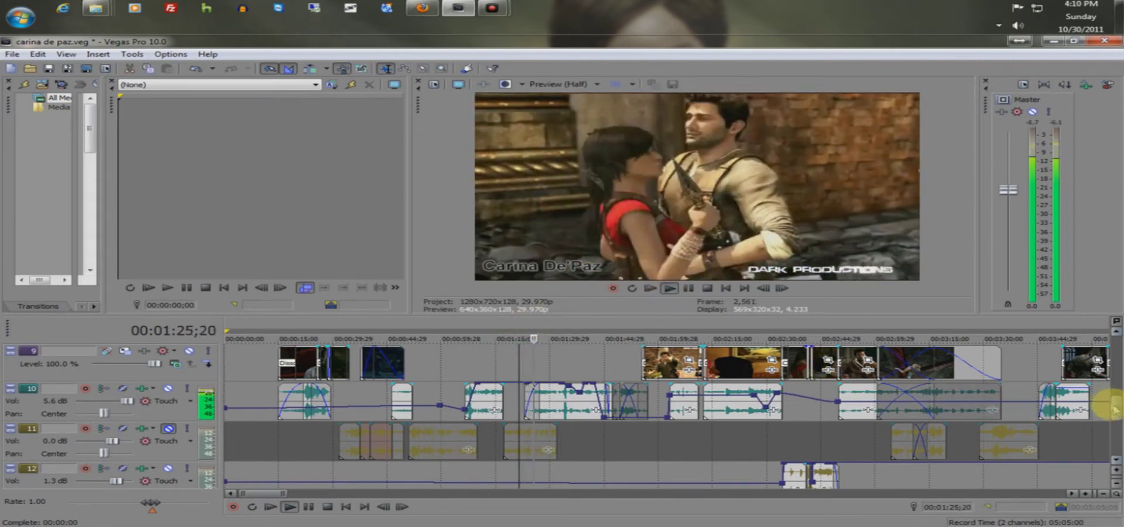
{"action": "left_click_drag", "start_coordinate": [1113, 408], "coordinate": [1098, 377]}
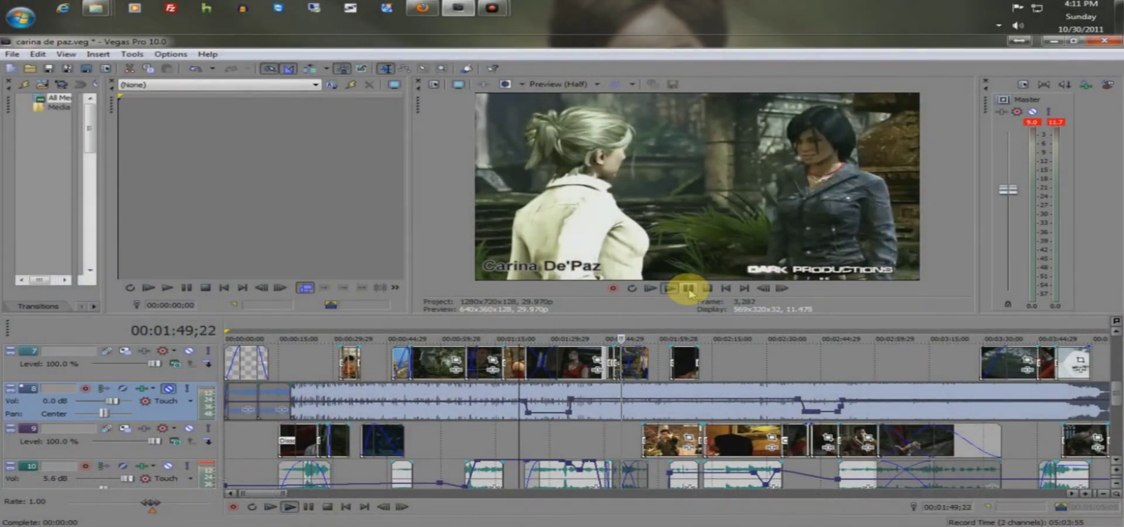
Step: Scroll the track list up to show tracks 7–10, including the main music track
{"action": "scroll", "coordinate": [656, 367], "scroll_direction": "up", "scroll_amount": 2}
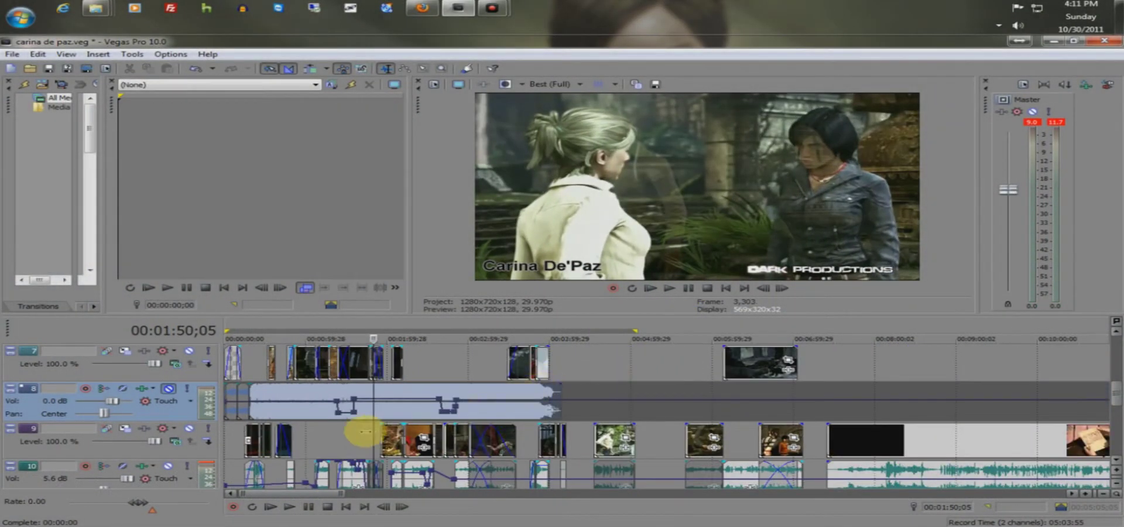
Step: Play from about 00:00:14 with audio track 10 muted, selecting the track 9 clip
{"action": "scroll", "coordinate": [371, 427], "scroll_direction": "up", "scroll_amount": 2}
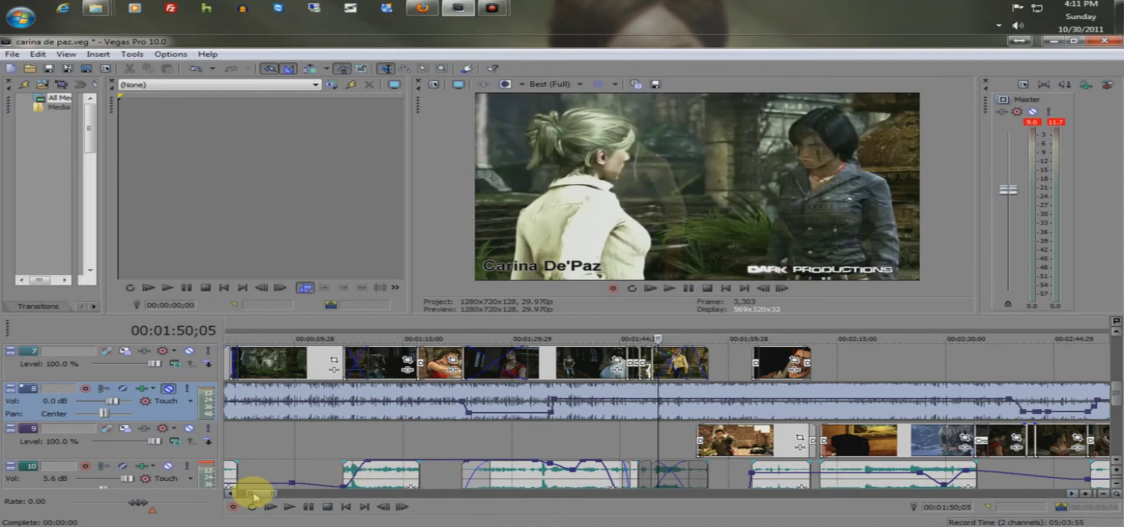
{"action": "left_click_drag", "start_coordinate": [261, 497], "coordinate": [249, 495]}
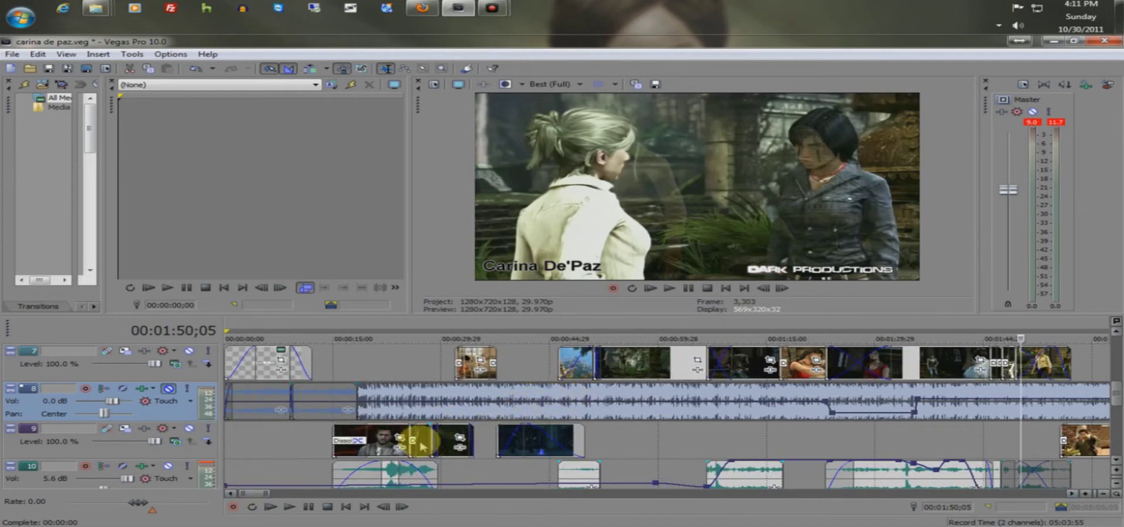
{"action": "left_click", "coordinate": [332, 328]}
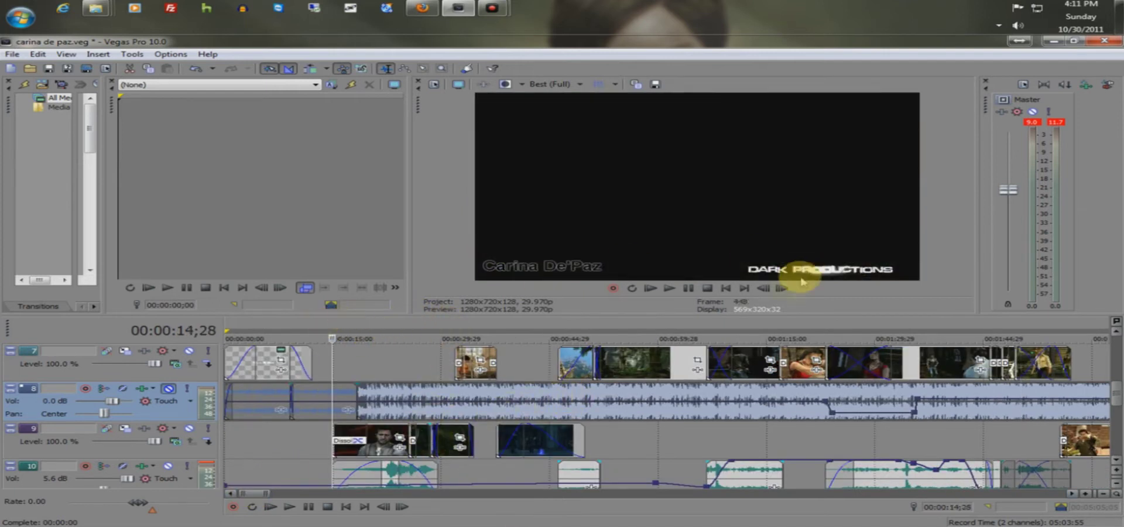
{"action": "left_click", "coordinate": [669, 288]}
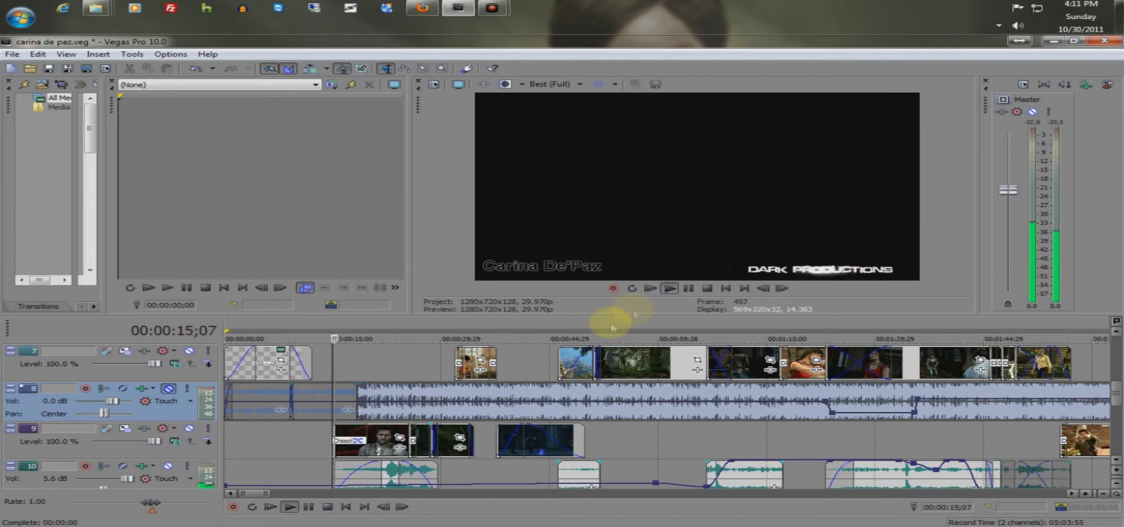
{"action": "left_click", "coordinate": [168, 466]}
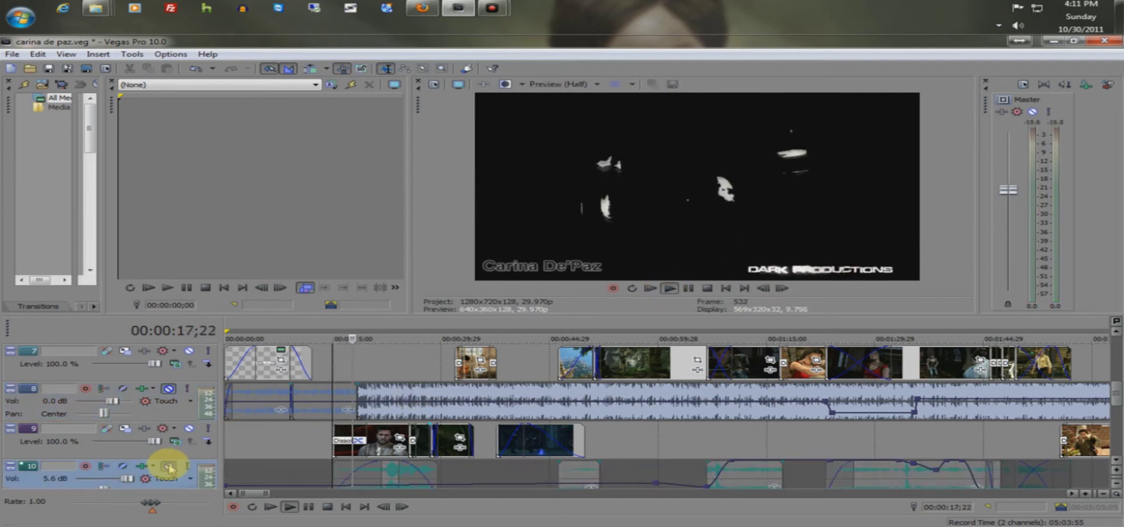
{"action": "left_click", "coordinate": [343, 431]}
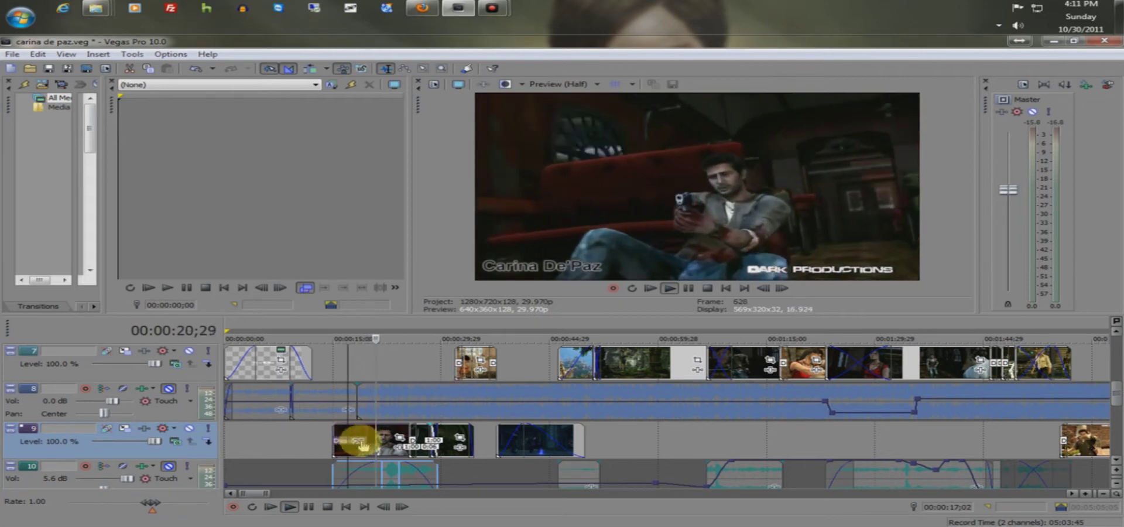
{"action": "left_click", "coordinate": [357, 440]}
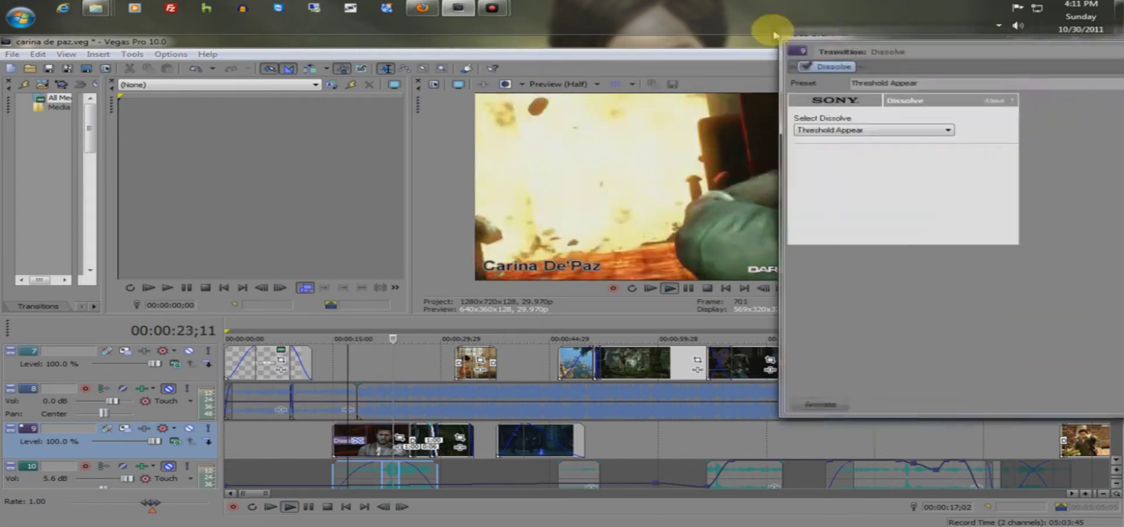
{"action": "left_click_drag", "start_coordinate": [994, 51], "coordinate": [329, 95]}
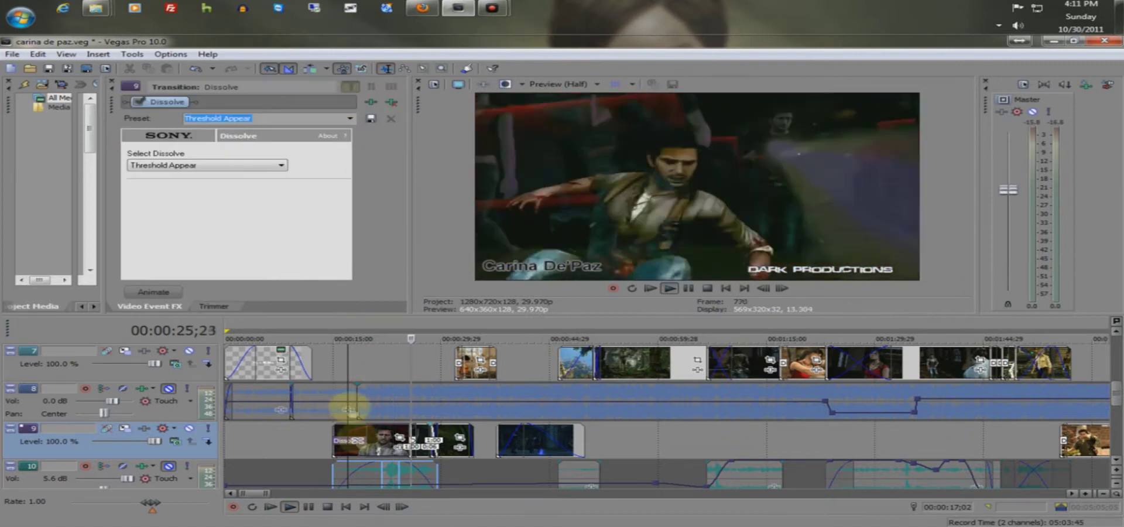
{"action": "left_click", "coordinate": [363, 442]}
{"action": "left_click", "coordinate": [334, 325]}
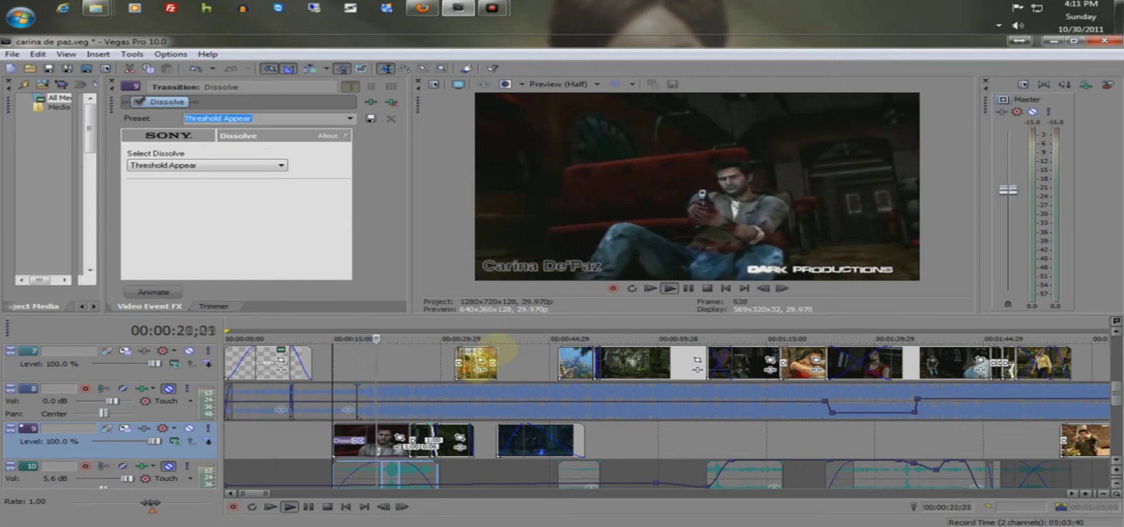
{"action": "left_click", "coordinate": [111, 81]}
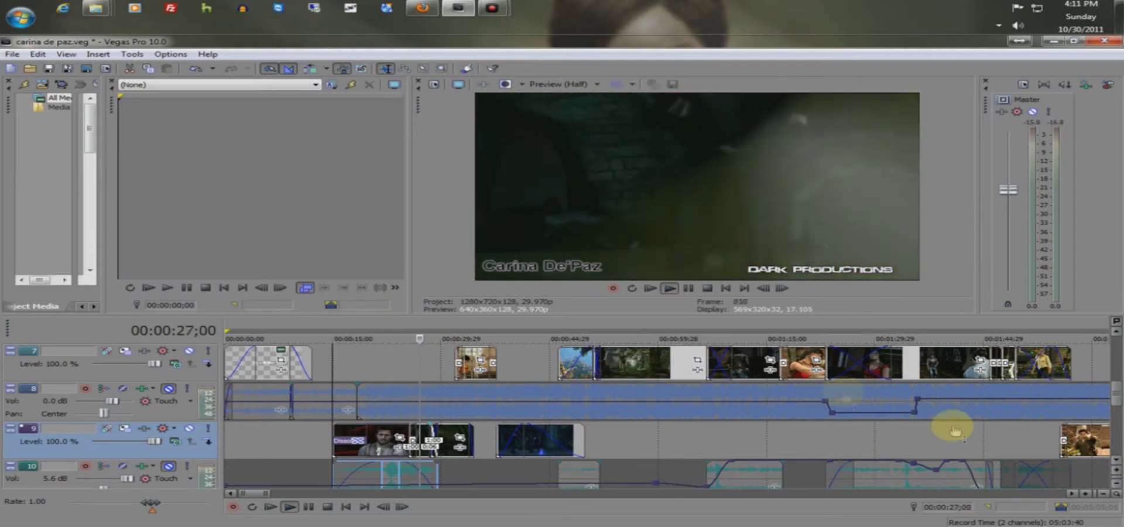
Step: Zoom out to about four minutes at 15-second ruler steps, with track 7 selected
{"action": "mouse_move", "coordinate": [1115, 396]}
{"action": "left_mouse_down"}
{"action": "mouse_move", "coordinate": [1096, 431]}
{"action": "mouse_move", "coordinate": [1096, 389]}
{"action": "left_mouse_up"}
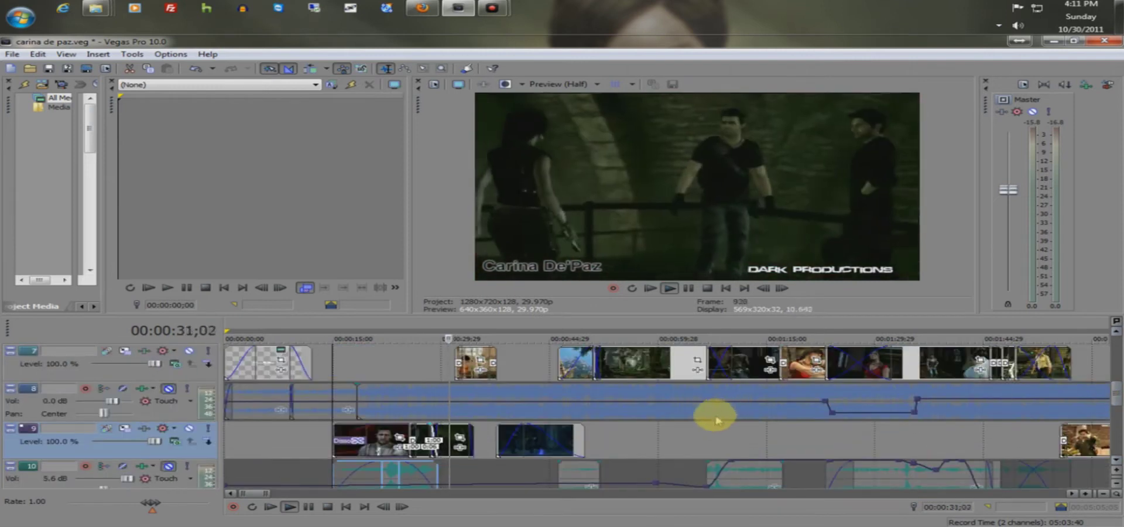
{"action": "scroll", "coordinate": [609, 457], "scroll_direction": "down", "scroll_amount": 3}
{"action": "scroll", "coordinate": [592, 457], "scroll_direction": "down", "scroll_amount": 2}
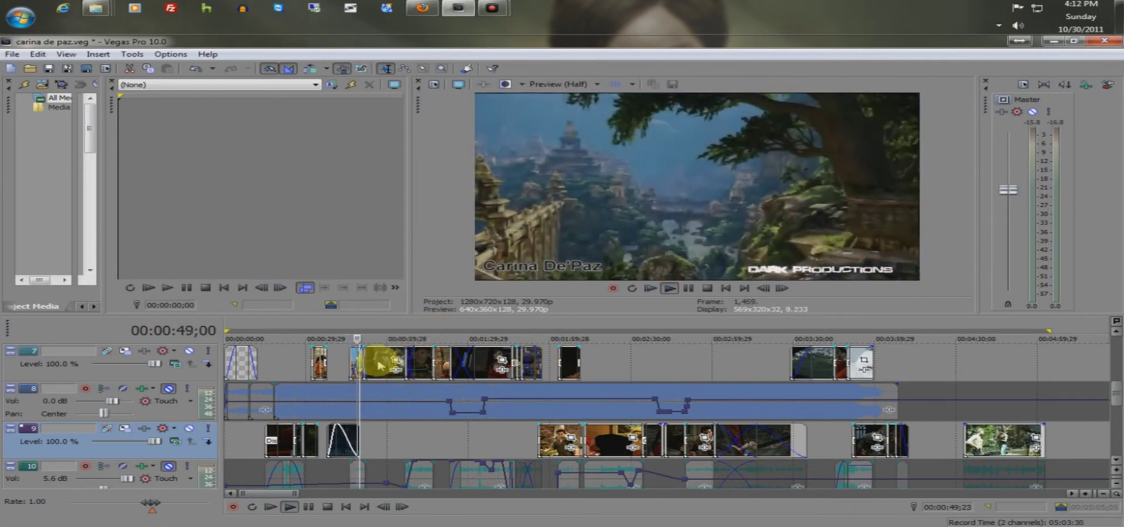
{"action": "left_click", "coordinate": [379, 364]}
{"action": "scroll", "coordinate": [409, 363], "scroll_direction": "up", "scroll_amount": 5}
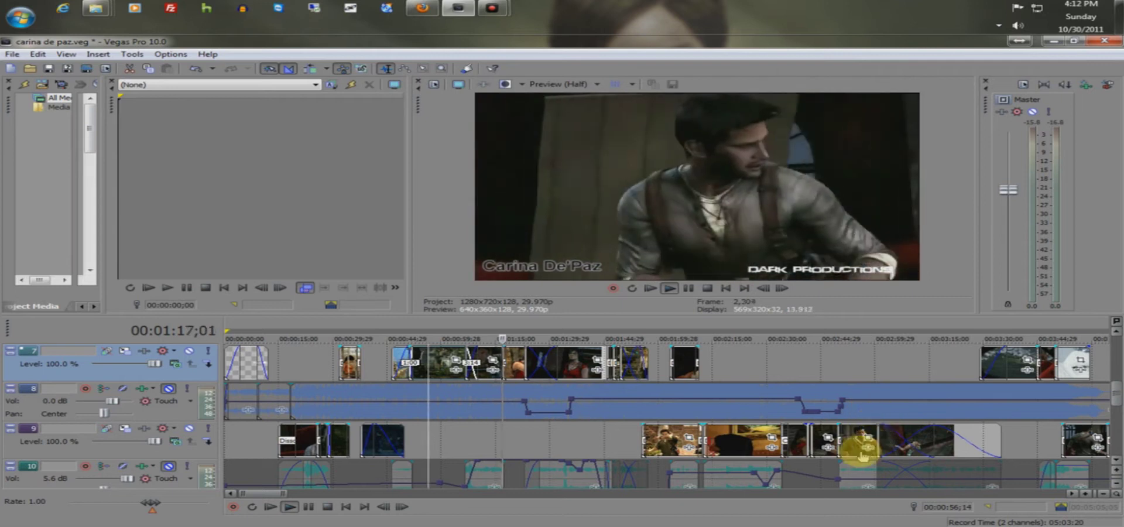
{"action": "scroll", "coordinate": [837, 445], "scroll_direction": "down", "scroll_amount": 2}
Step: Select track 9, then scroll down to audio tracks 12–14 and their volume envelopes
{"action": "mouse_move", "coordinate": [1114, 398]}
{"action": "left_mouse_down"}
{"action": "mouse_move", "coordinate": [1109, 378]}
{"action": "mouse_move", "coordinate": [1111, 423]}
{"action": "mouse_move", "coordinate": [1094, 389]}
{"action": "left_mouse_up"}
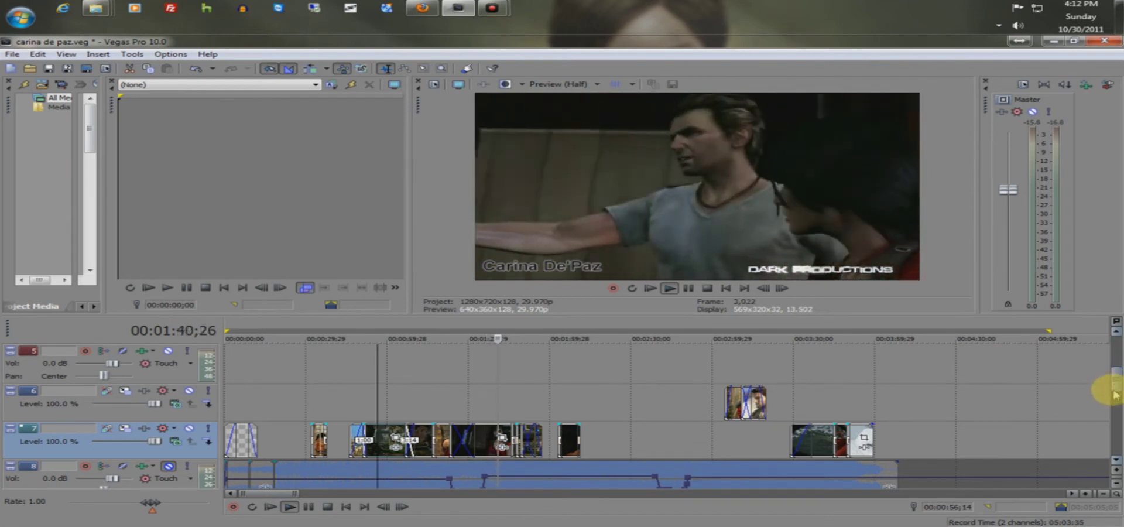
{"action": "scroll", "coordinate": [1112, 400], "scroll_direction": "down", "scroll_amount": 2}
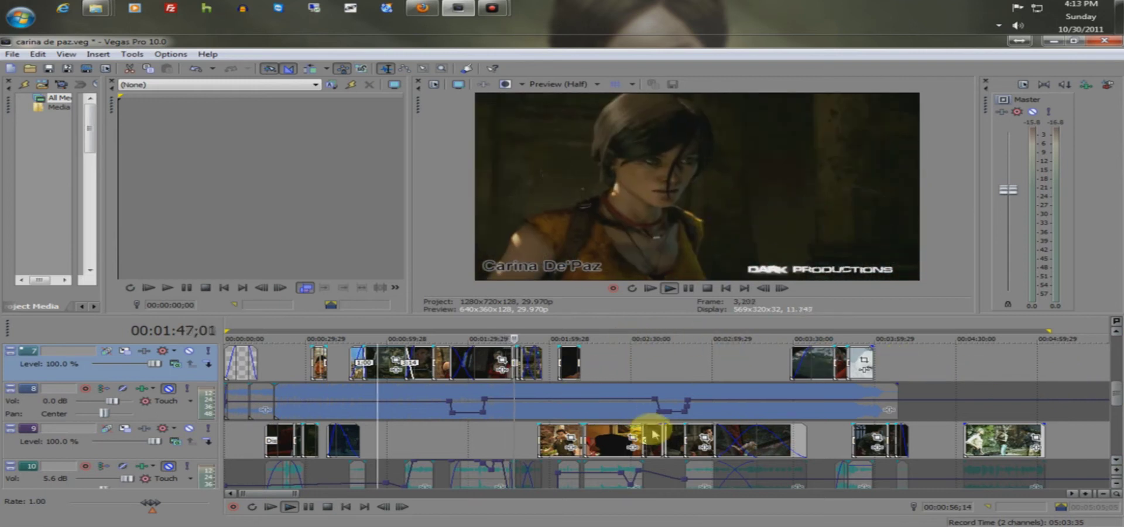
{"action": "left_click", "coordinate": [622, 440]}
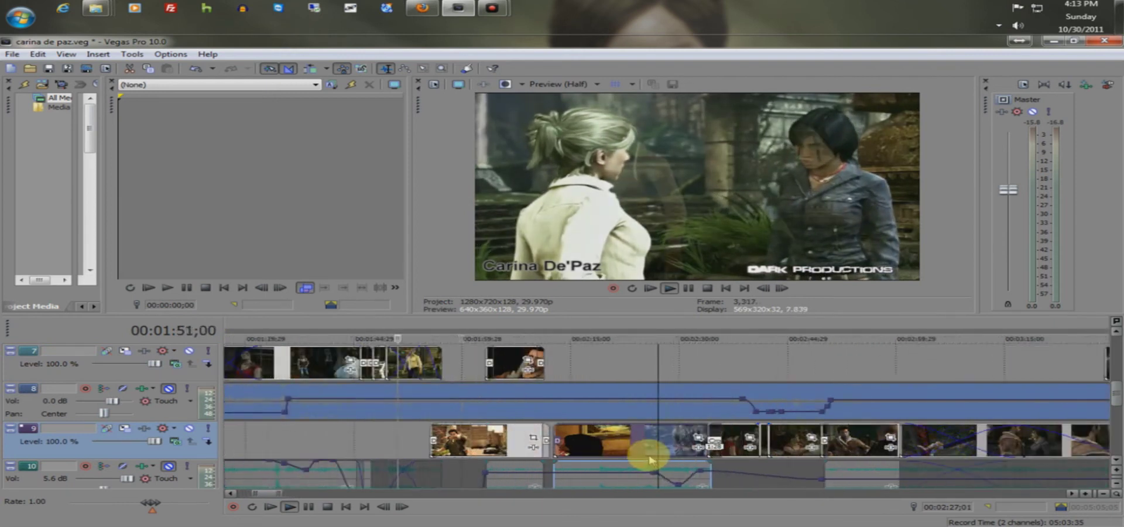
{"action": "scroll", "coordinate": [650, 460], "scroll_direction": "up", "scroll_amount": 2}
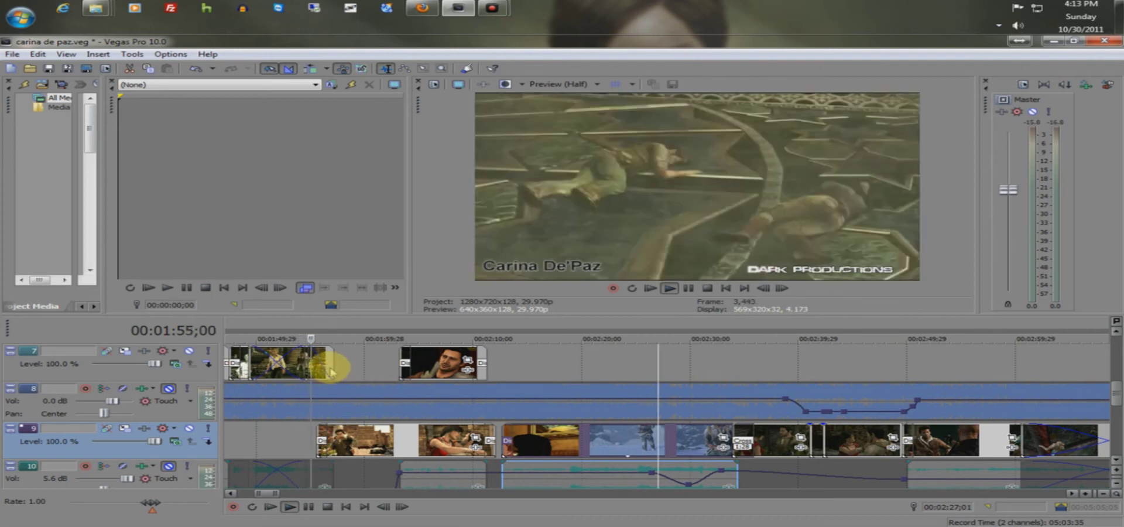
{"action": "scroll", "coordinate": [330, 367], "scroll_direction": "down", "scroll_amount": 2}
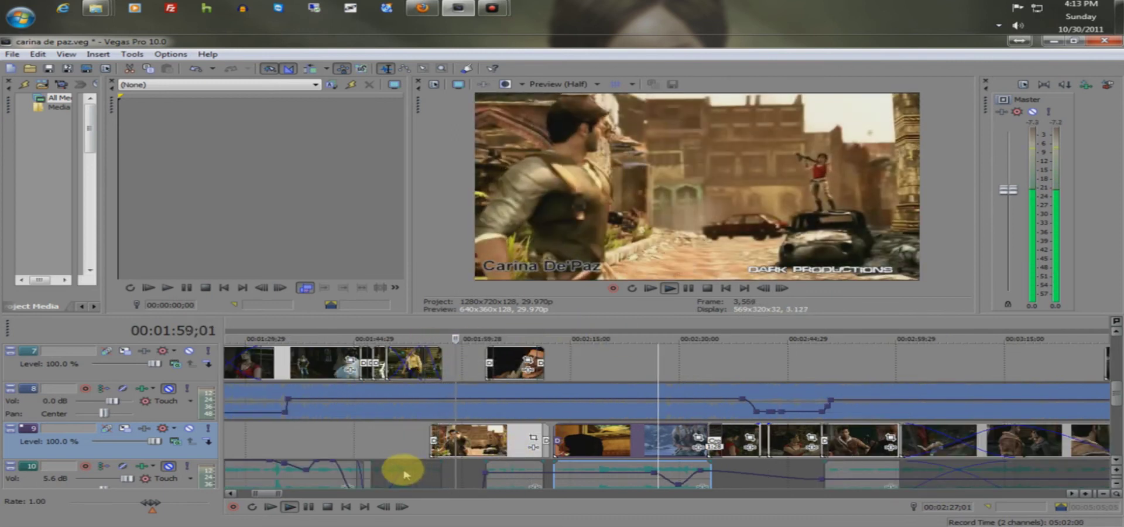
{"action": "left_click_drag", "start_coordinate": [1115, 398], "coordinate": [1116, 419]}
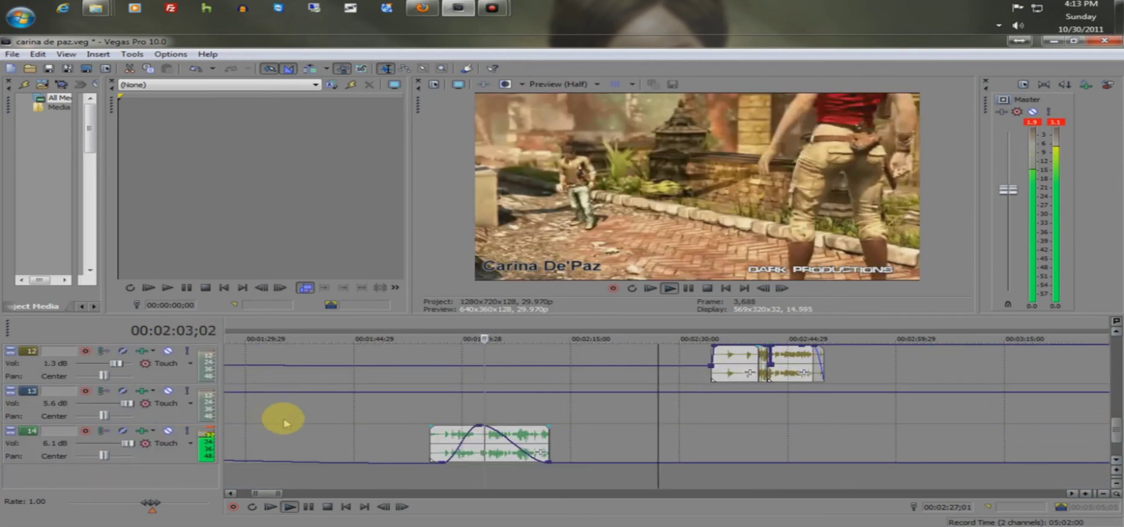
Step: Mute audio track 14 and select audio track 13
{"action": "left_click", "coordinate": [168, 430]}
{"action": "left_click_drag", "start_coordinate": [1104, 431], "coordinate": [1103, 401]}
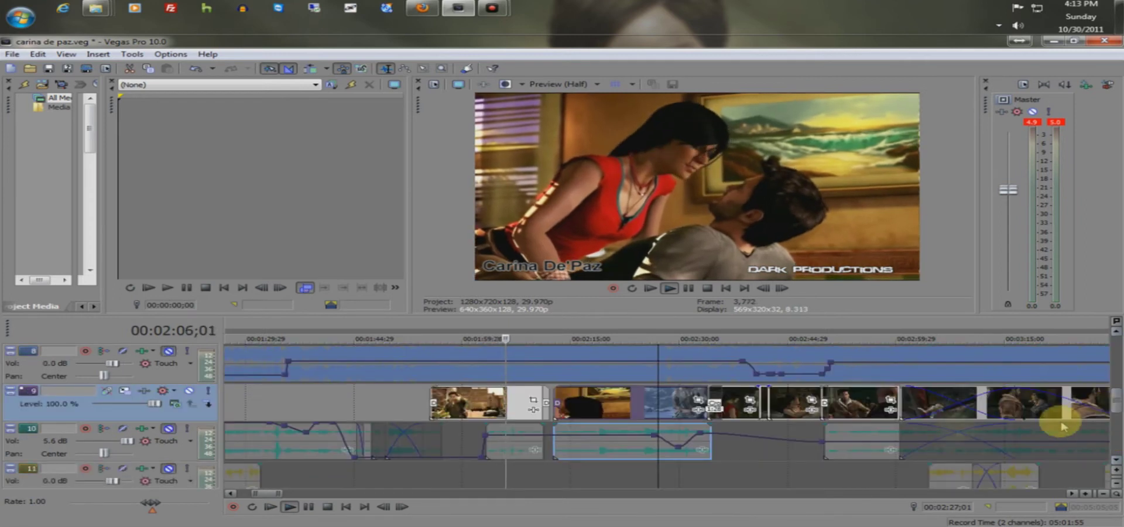
{"action": "scroll", "coordinate": [445, 454], "scroll_direction": "down", "scroll_amount": 5}
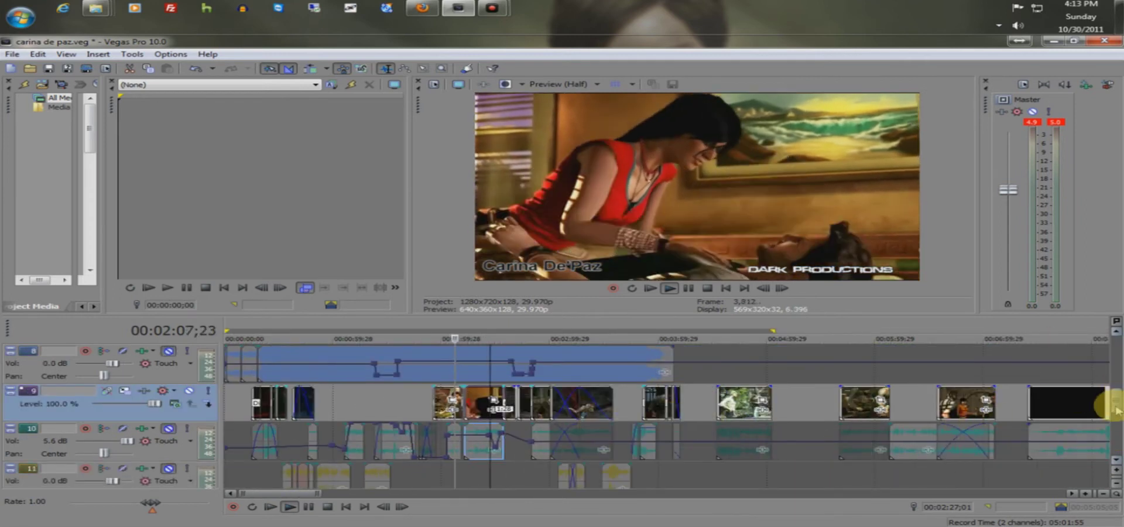
{"action": "left_click_drag", "start_coordinate": [1115, 393], "coordinate": [1115, 410]}
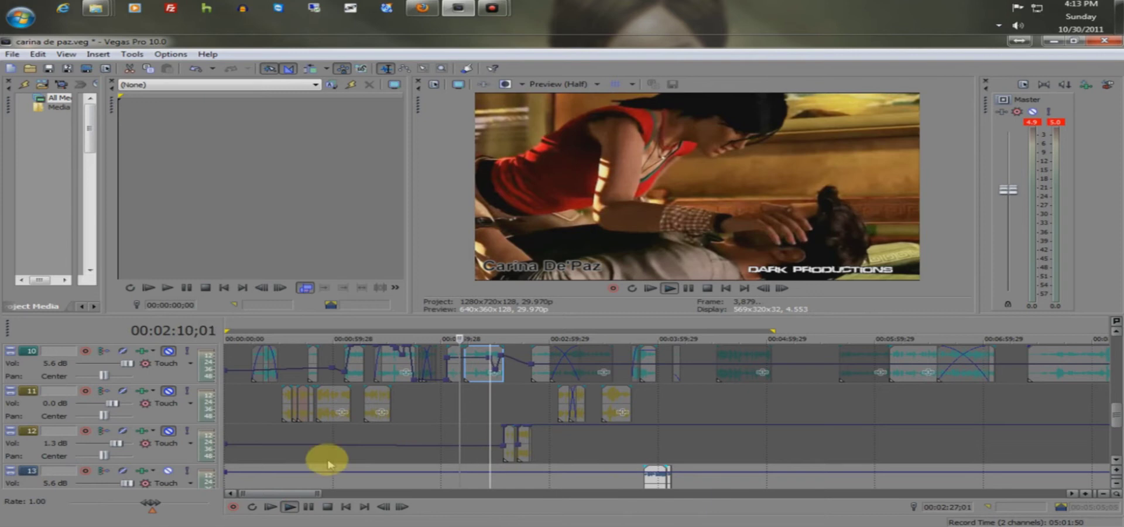
{"action": "left_click", "coordinate": [167, 471]}
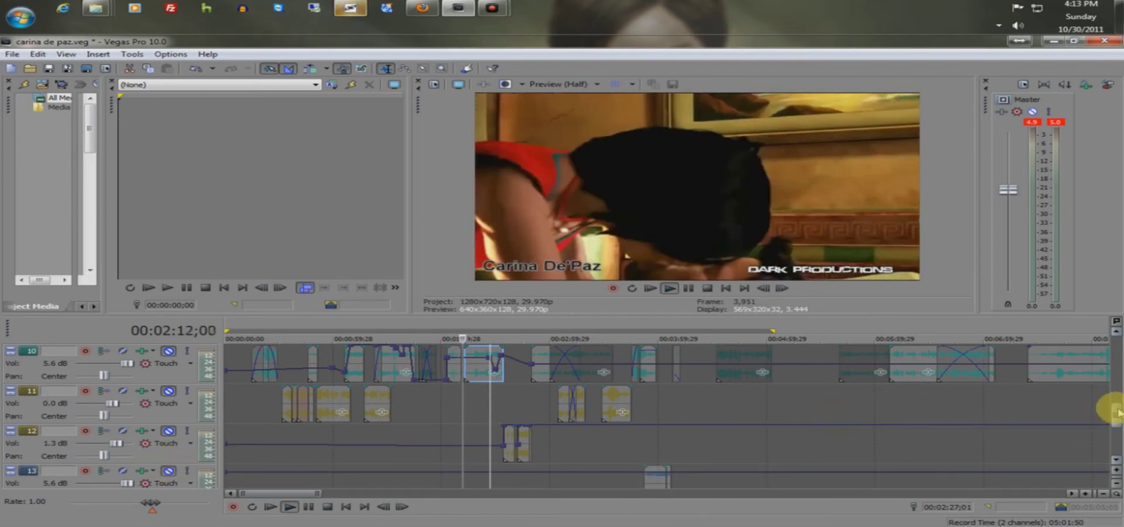
Step: Set the edit point on audio track 8 at about 1:32
{"action": "left_click_drag", "start_coordinate": [1114, 410], "coordinate": [1113, 383]}
{"action": "scroll", "coordinate": [612, 419], "scroll_direction": "up", "scroll_amount": 4}
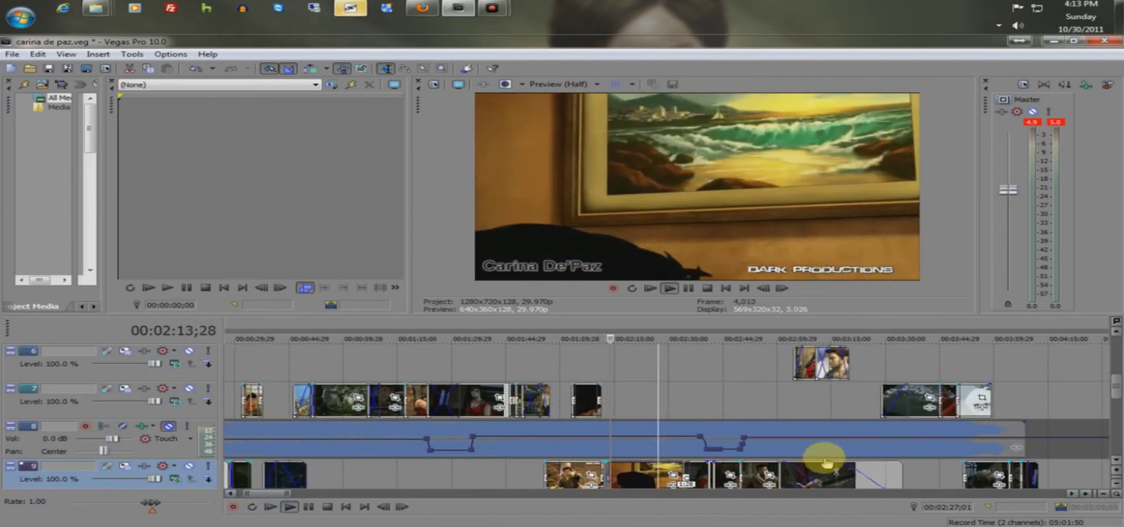
{"action": "scroll", "coordinate": [728, 450], "scroll_direction": "up", "scroll_amount": 5}
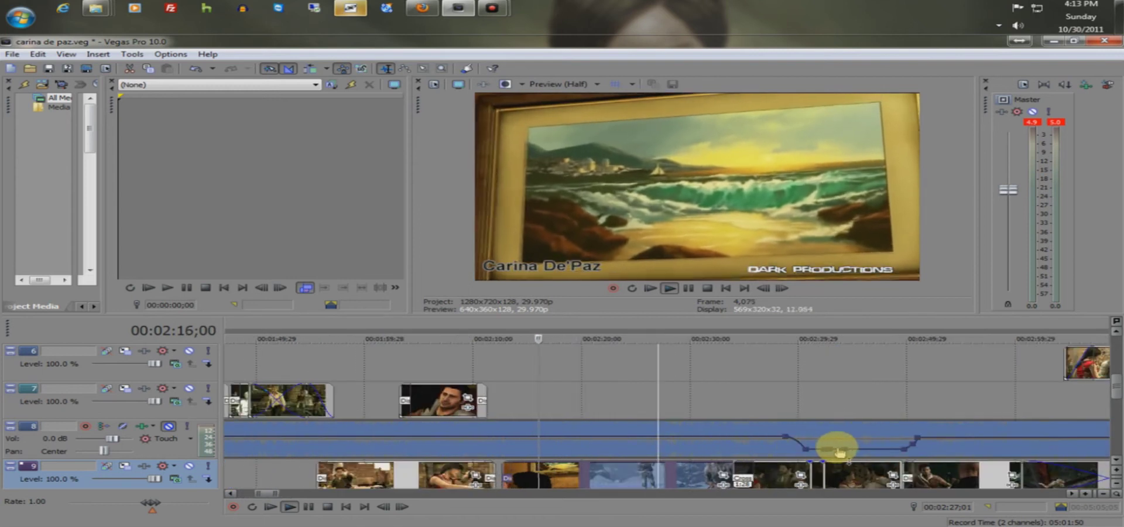
{"action": "scroll", "coordinate": [822, 445], "scroll_direction": "down", "scroll_amount": 2}
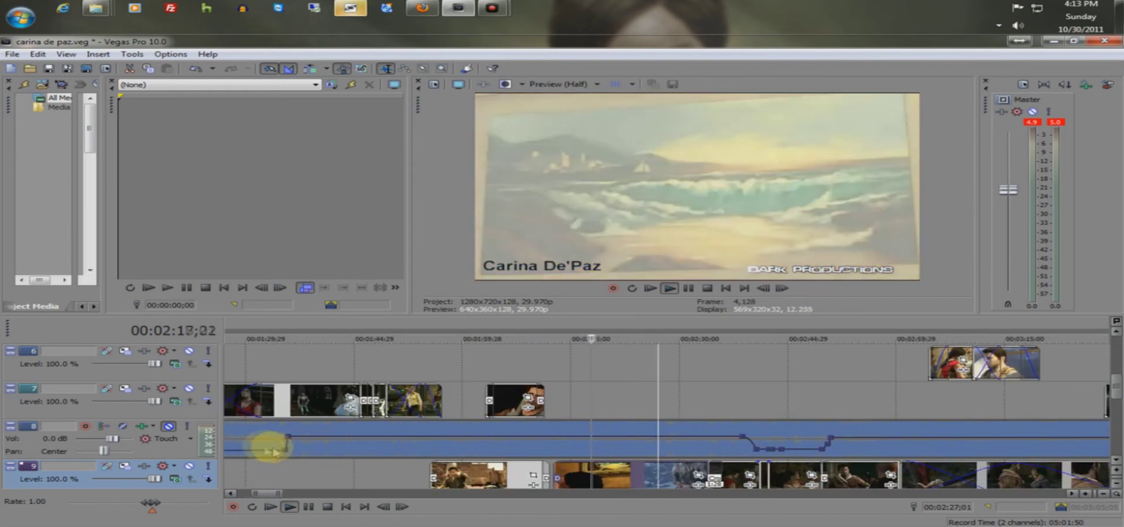
{"action": "left_click", "coordinate": [264, 449]}
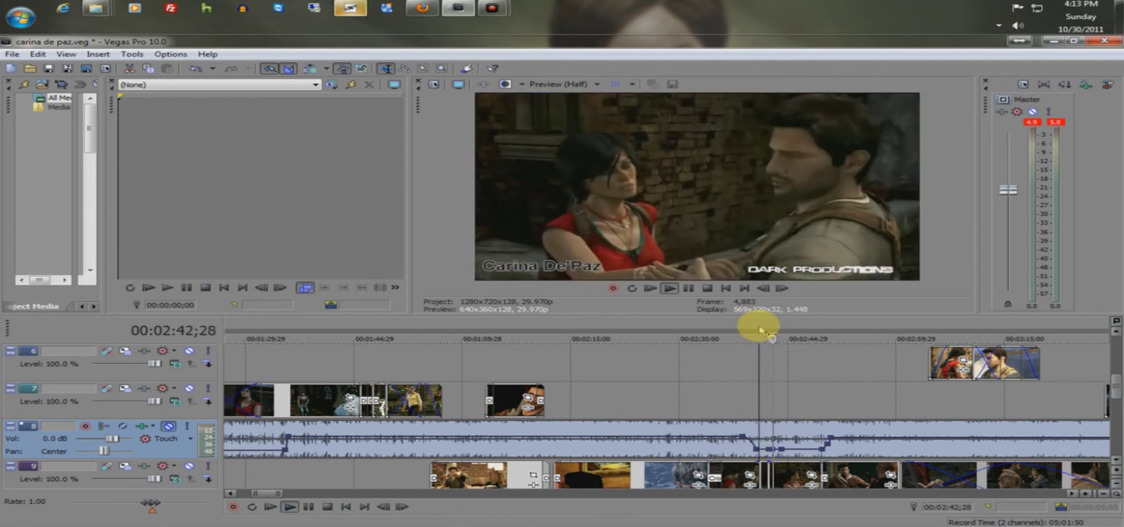
{"action": "left_click_drag", "start_coordinate": [1117, 386], "coordinate": [1118, 399]}
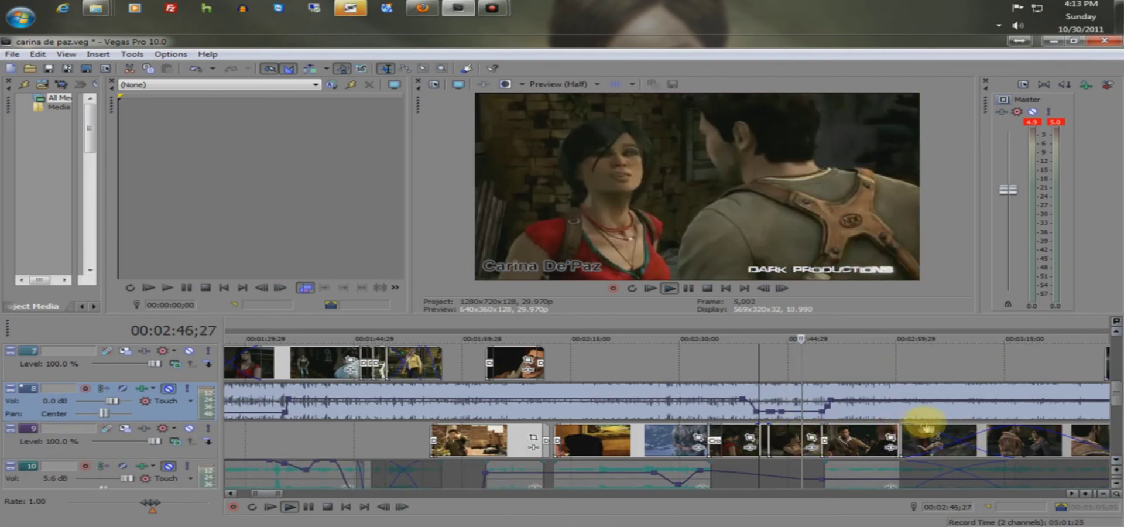
{"action": "scroll", "coordinate": [948, 431], "scroll_direction": "down", "scroll_amount": 10}
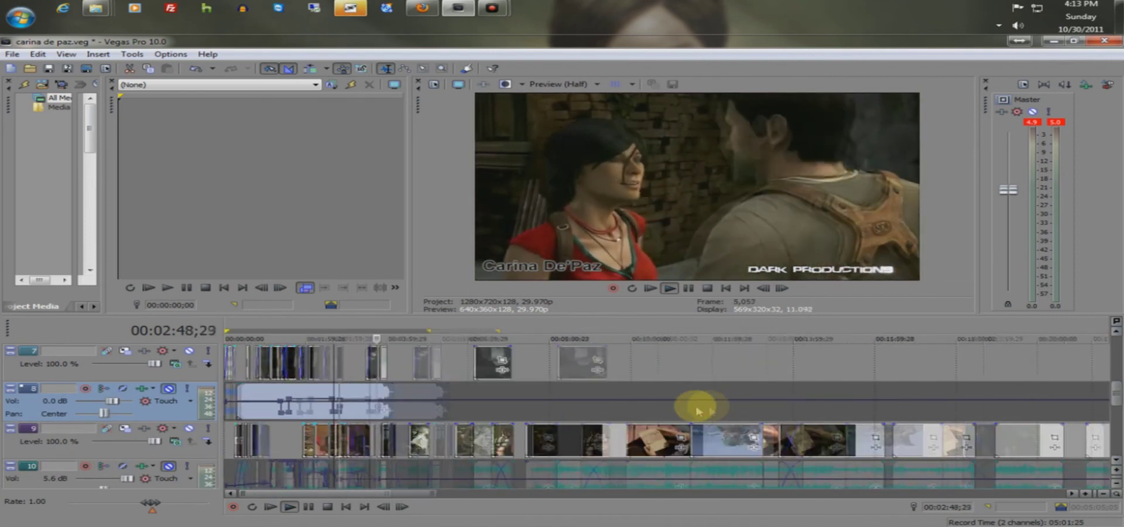
{"action": "left_click", "coordinate": [352, 438]}
{"action": "scroll", "coordinate": [402, 451], "scroll_direction": "up", "scroll_amount": 8}
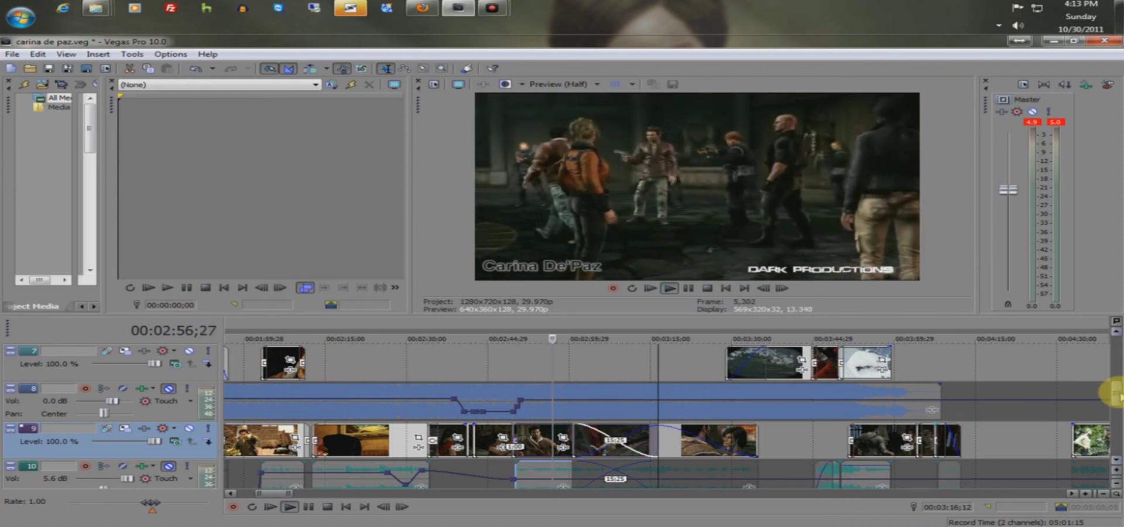
{"action": "mouse_move", "coordinate": [1111, 388]}
{"action": "left_mouse_down"}
{"action": "mouse_move", "coordinate": [1115, 408]}
{"action": "mouse_move", "coordinate": [1104, 388]}
{"action": "left_mouse_up"}
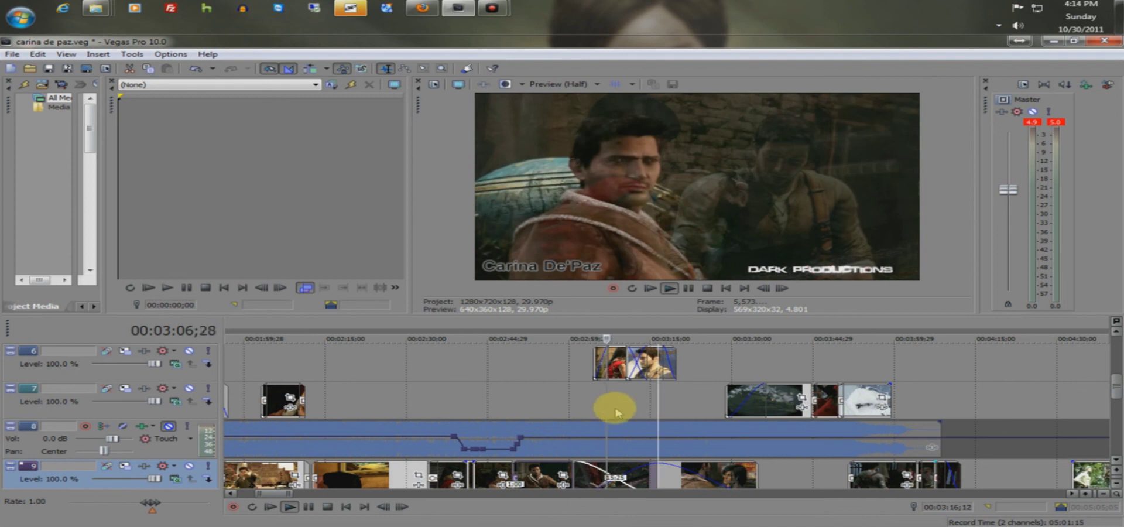
{"action": "left_click_drag", "start_coordinate": [1111, 389], "coordinate": [1117, 413]}
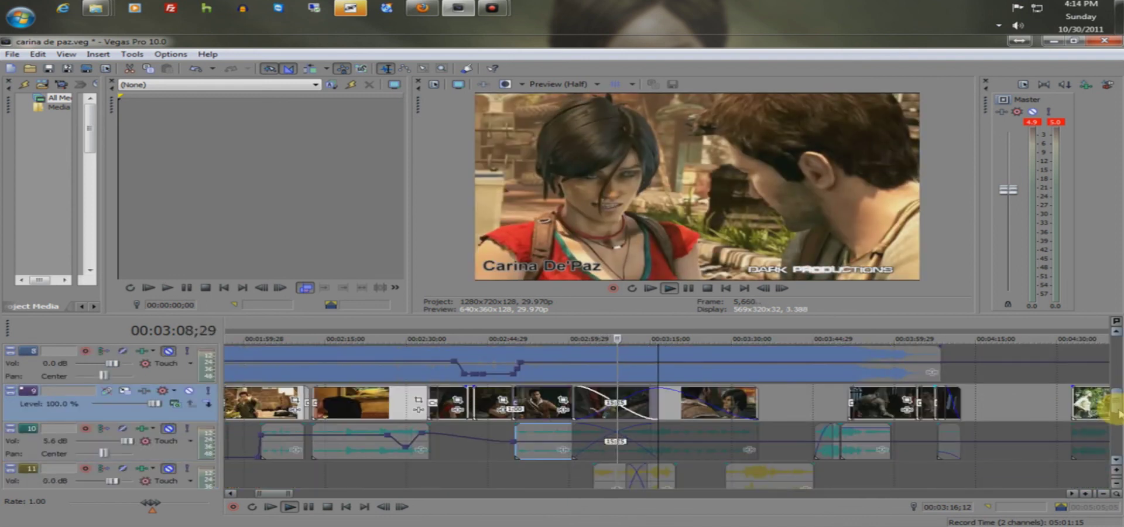
{"action": "scroll", "coordinate": [670, 373], "scroll_direction": "down", "scroll_amount": 2}
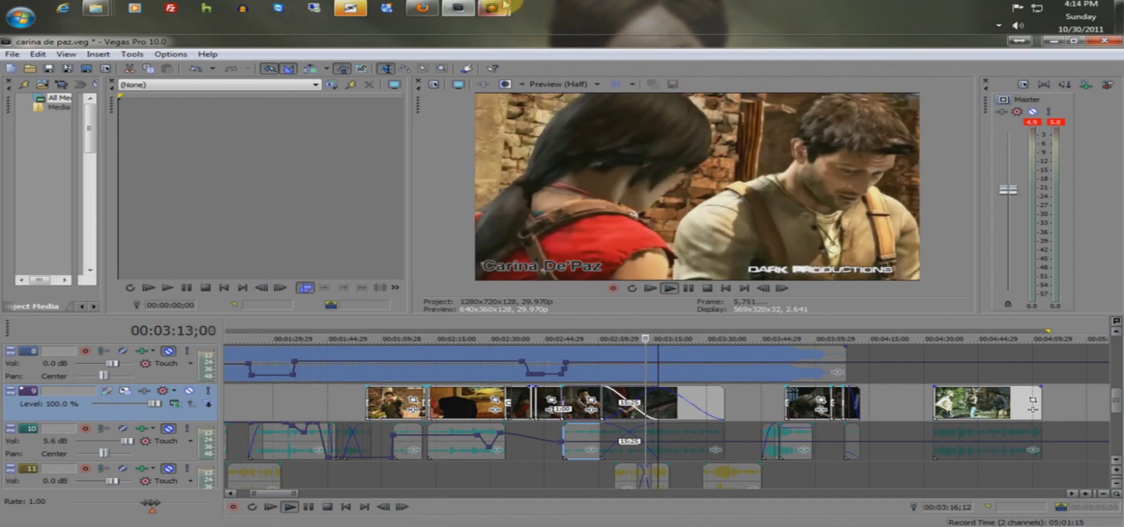
{"action": "mouse_move", "coordinate": [505, 6]}
{"action": "mouse_move", "coordinate": [527, 55]}
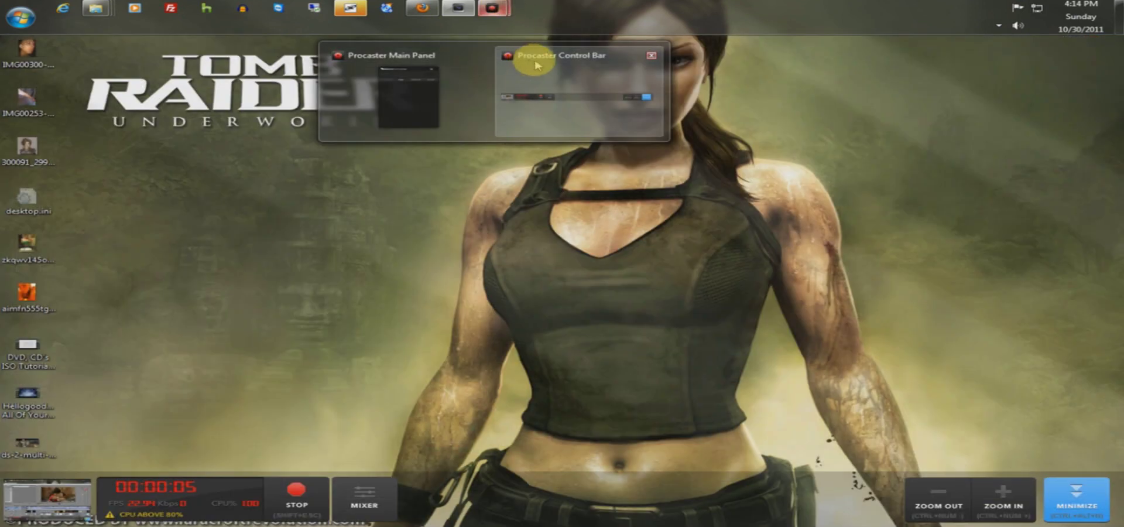